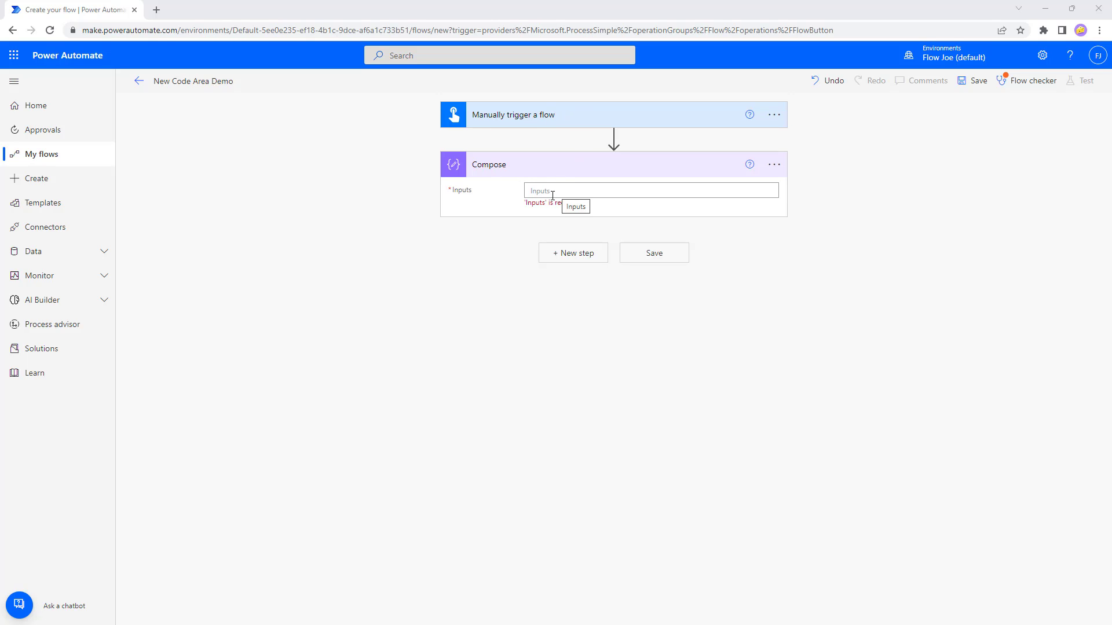
# In the Compose Inputs Expression tab, start typing concat('This is a verrr…ry long string as an ', 'example').
pyautogui.click(553, 196)
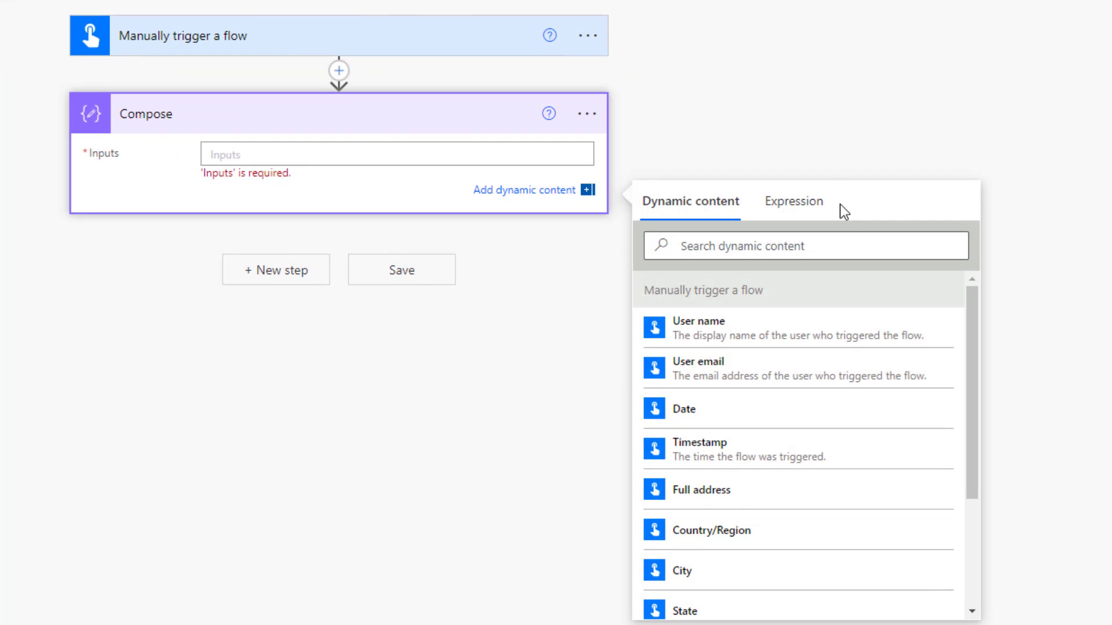
pyautogui.click(796, 207)
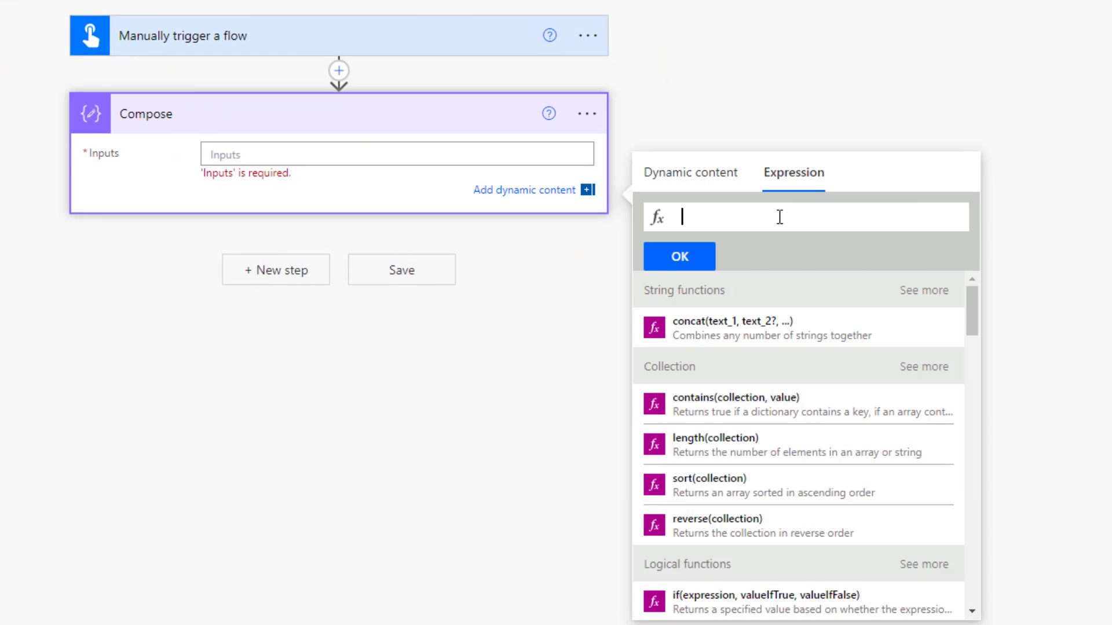
pyautogui.write('co')
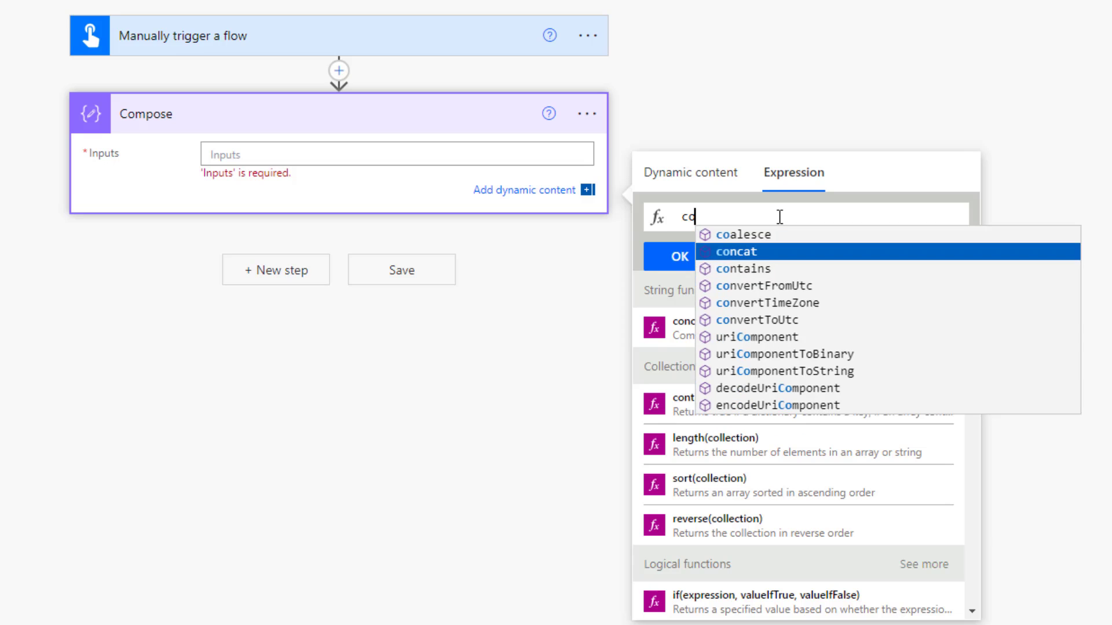
pyautogui.write('nc')
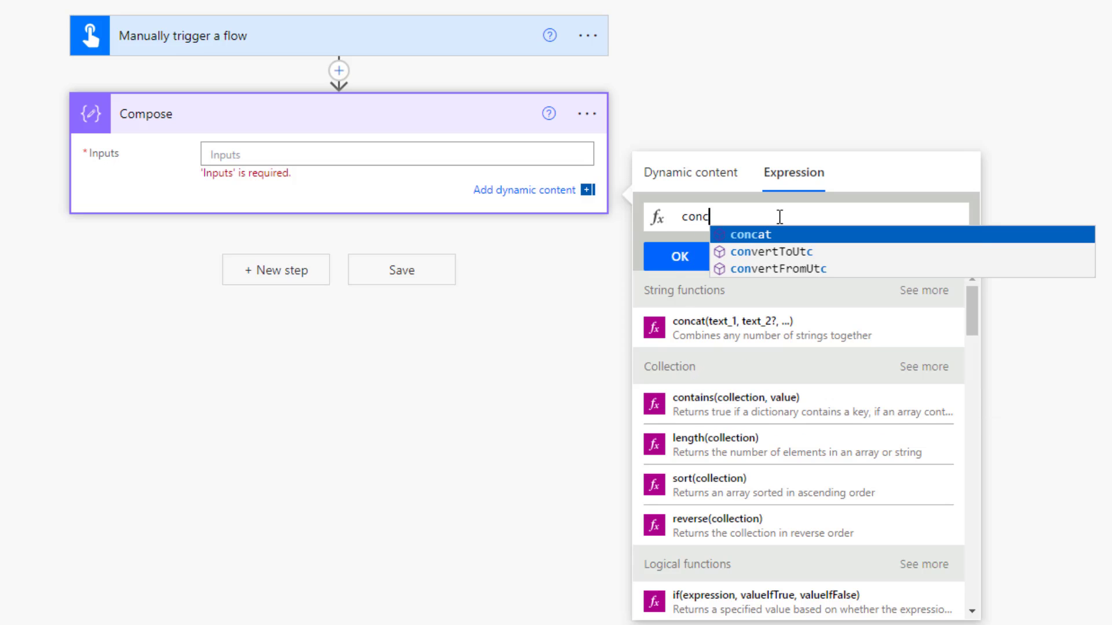
pyautogui.write('at(')
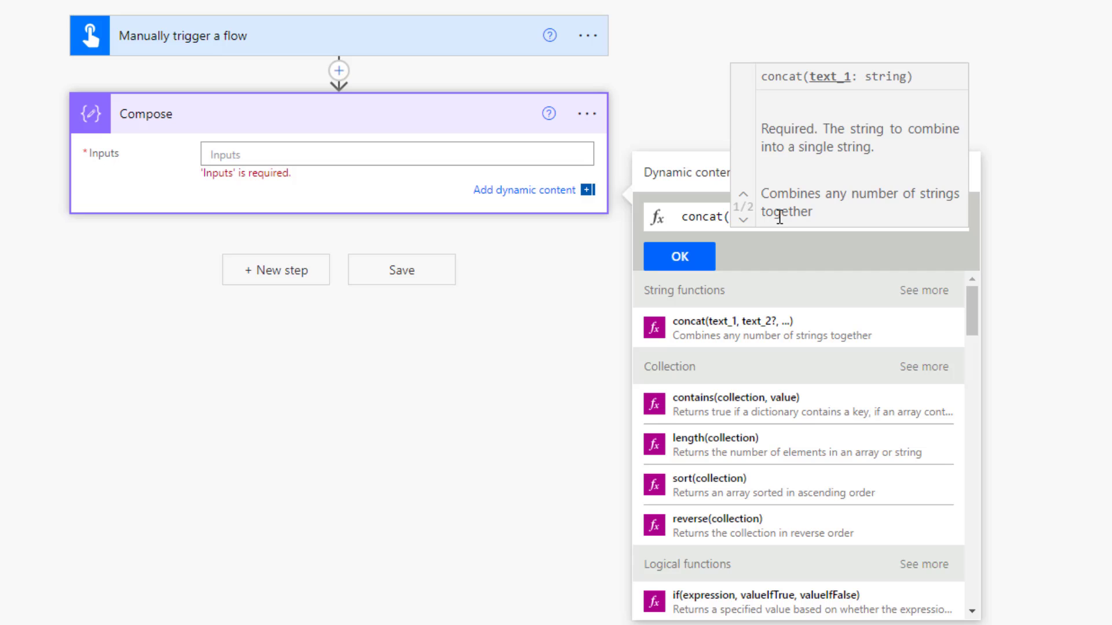
pyautogui.write("'This i")
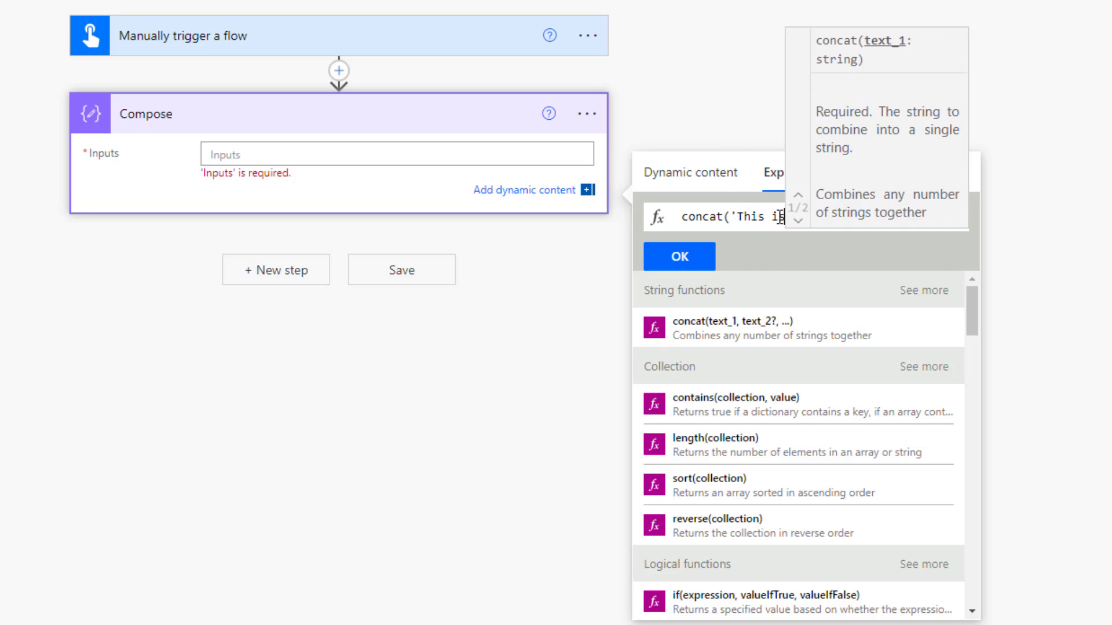
pyautogui.write('s a verrrrrrrrrrrrrrrrrrrrrrrrrrrrrrrrrrrrrrrr')
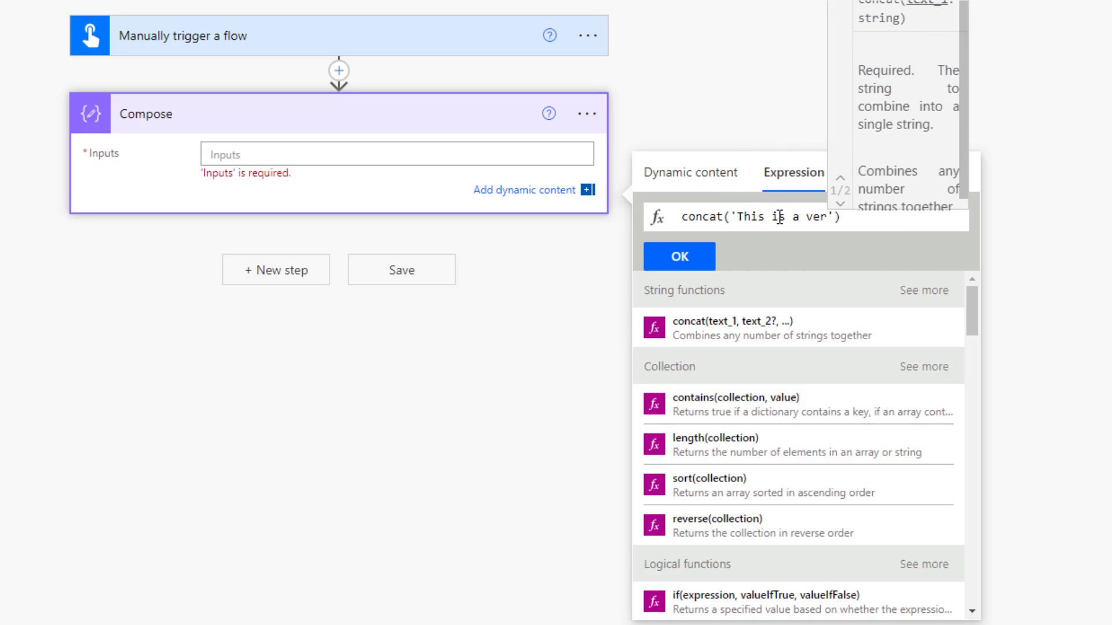
pyautogui.write('rrrry long st')
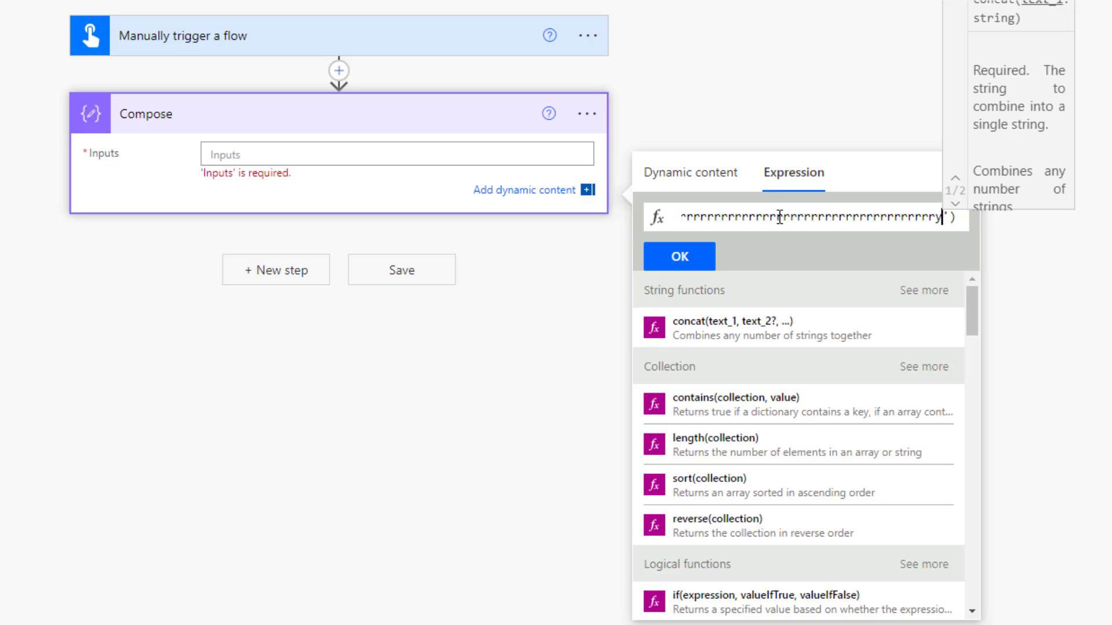
pyautogui.write('ring as ')
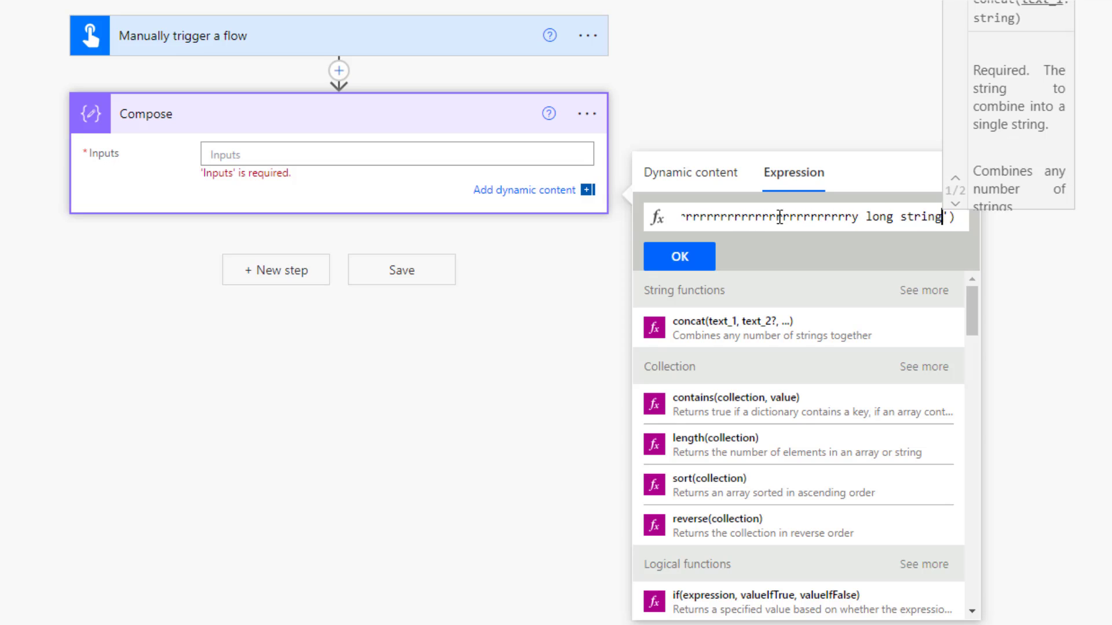
pyautogui.write('an ')
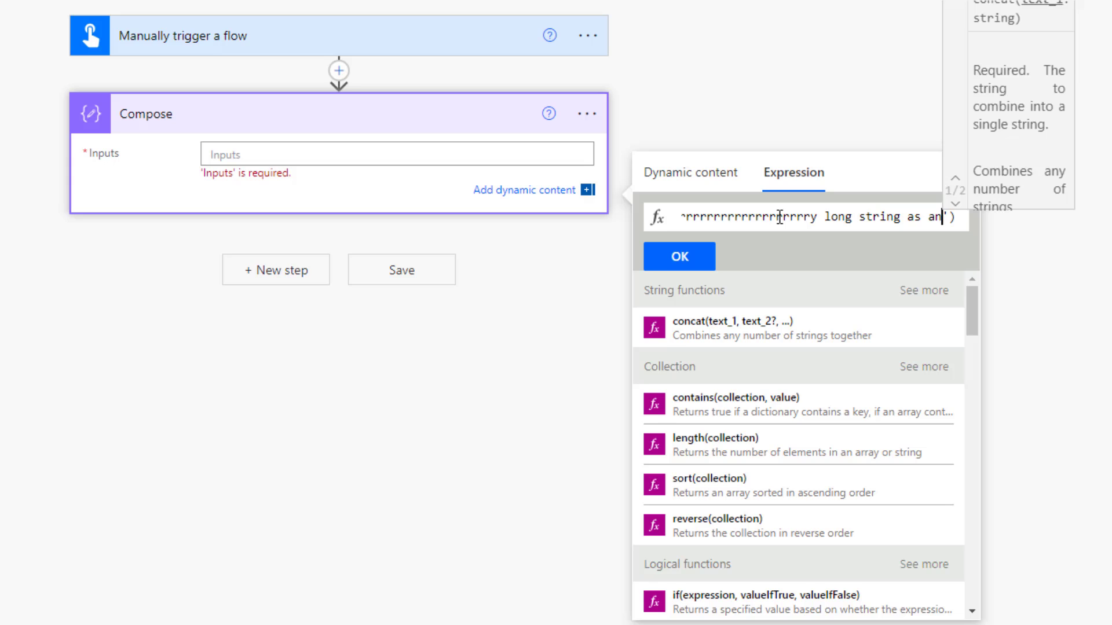
pyautogui.write("', ")
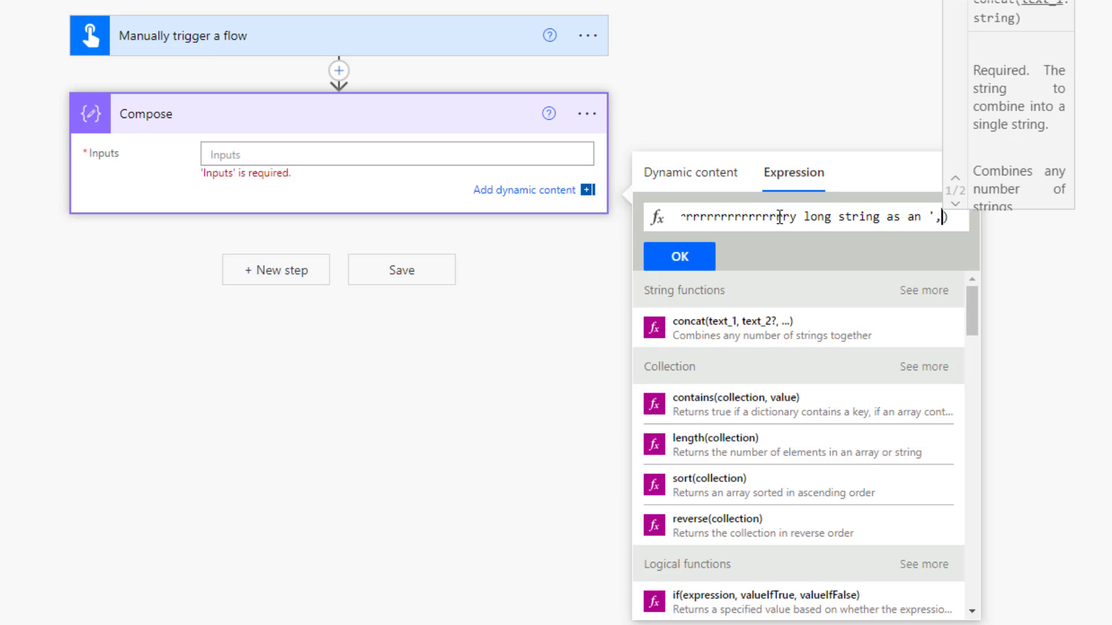
pyautogui.write("'example'")
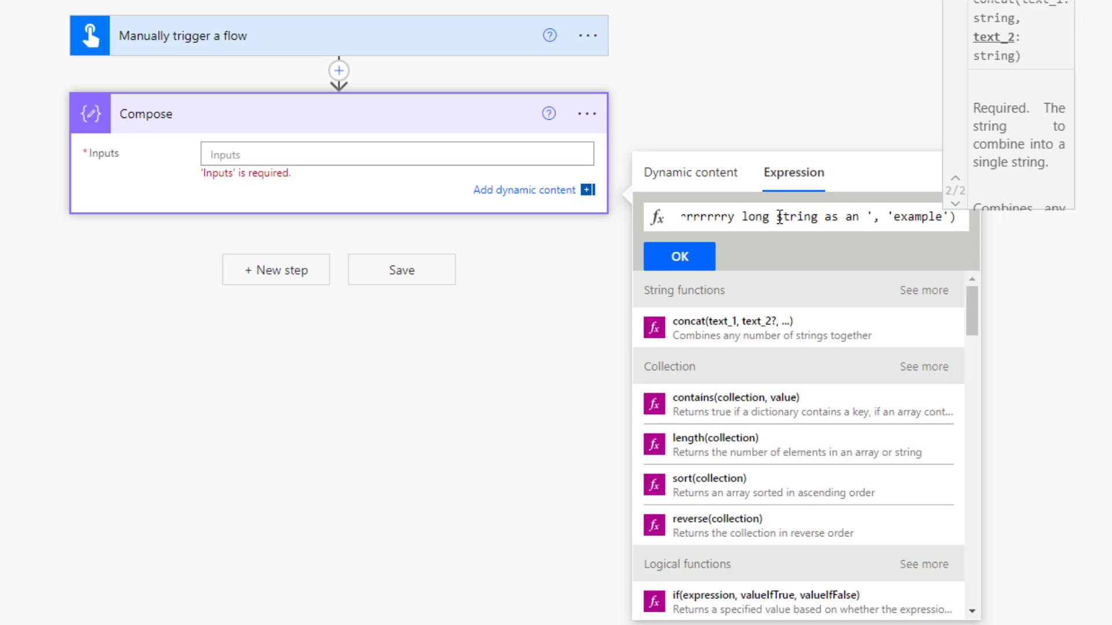
# Review the full long concat expression and insert it into the Compose Inputs as a token.
pyautogui.moveTo(846, 216); pyautogui.dragTo(807, 223)
pyautogui.moveTo(702, 210); pyautogui.dragTo(751, 216)
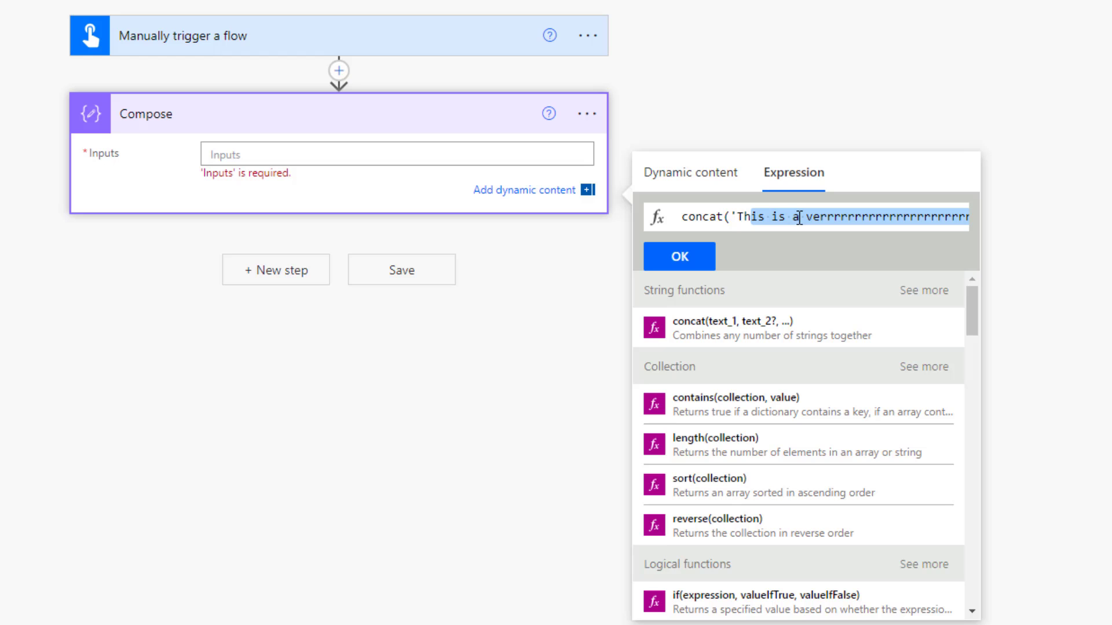
pyautogui.click(797, 218)
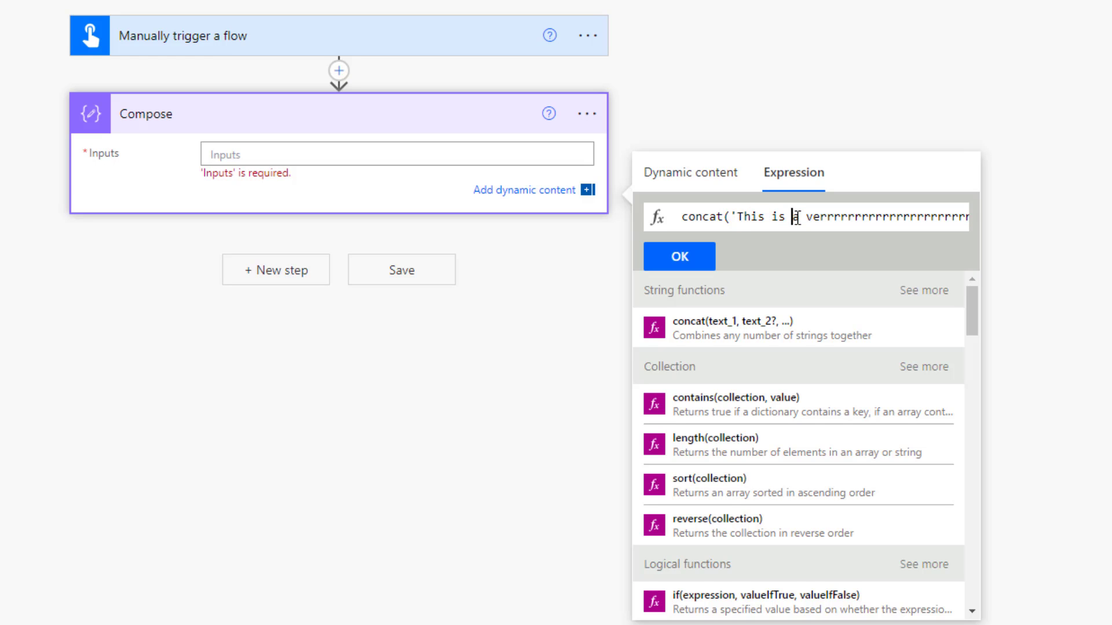
pyautogui.click(698, 261)
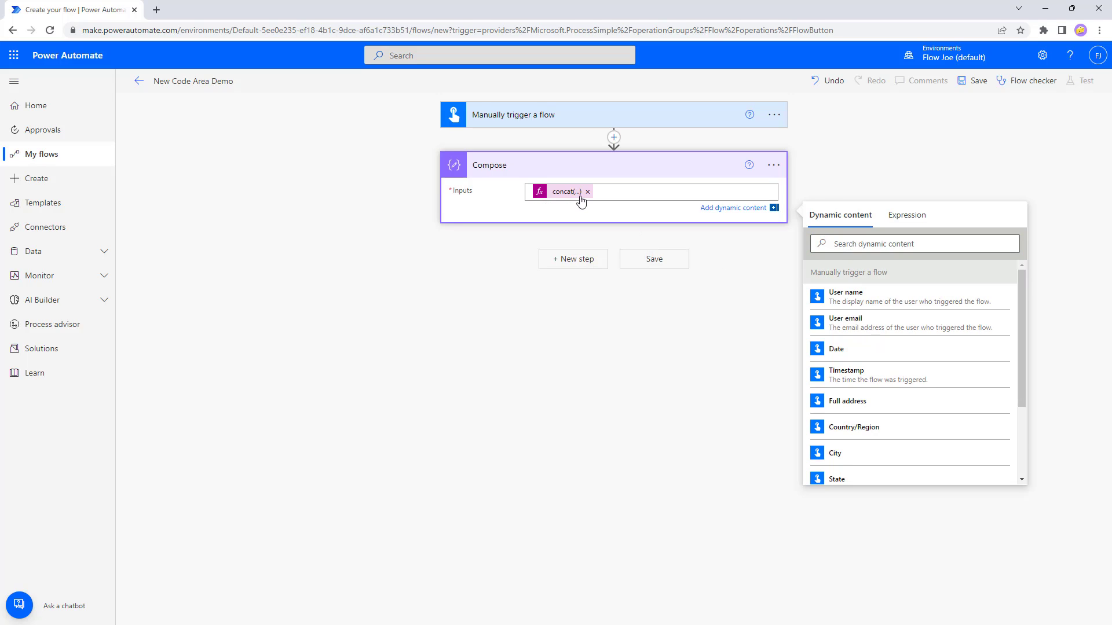
# Save the flow, then switch Experimental Features On under View all Power Automate Settings.
pyautogui.click(972, 80)
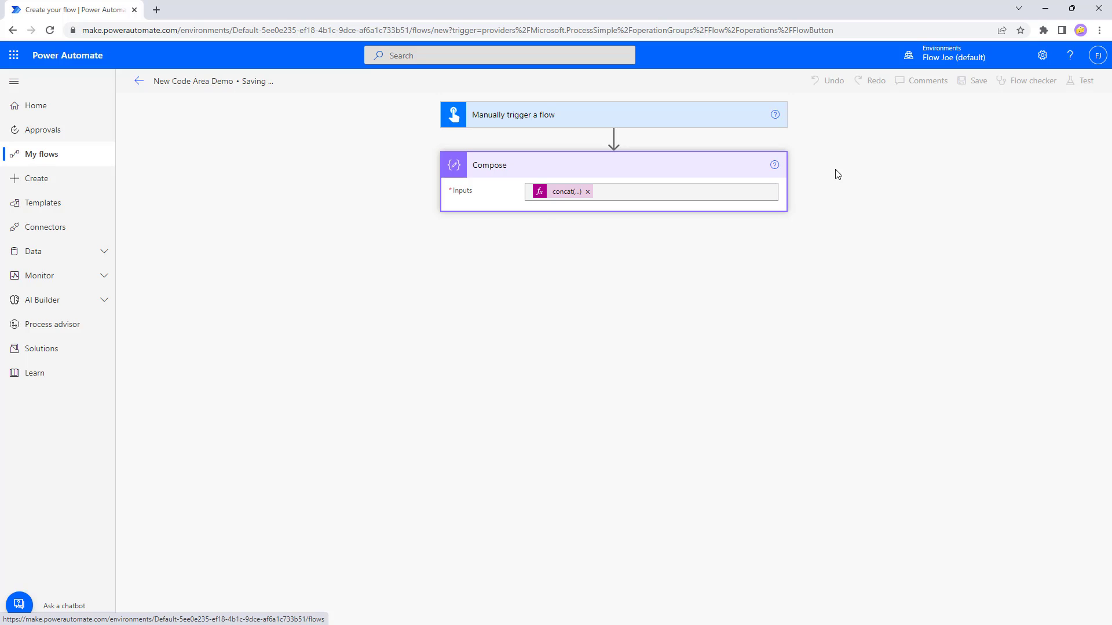
pyautogui.click(1042, 57)
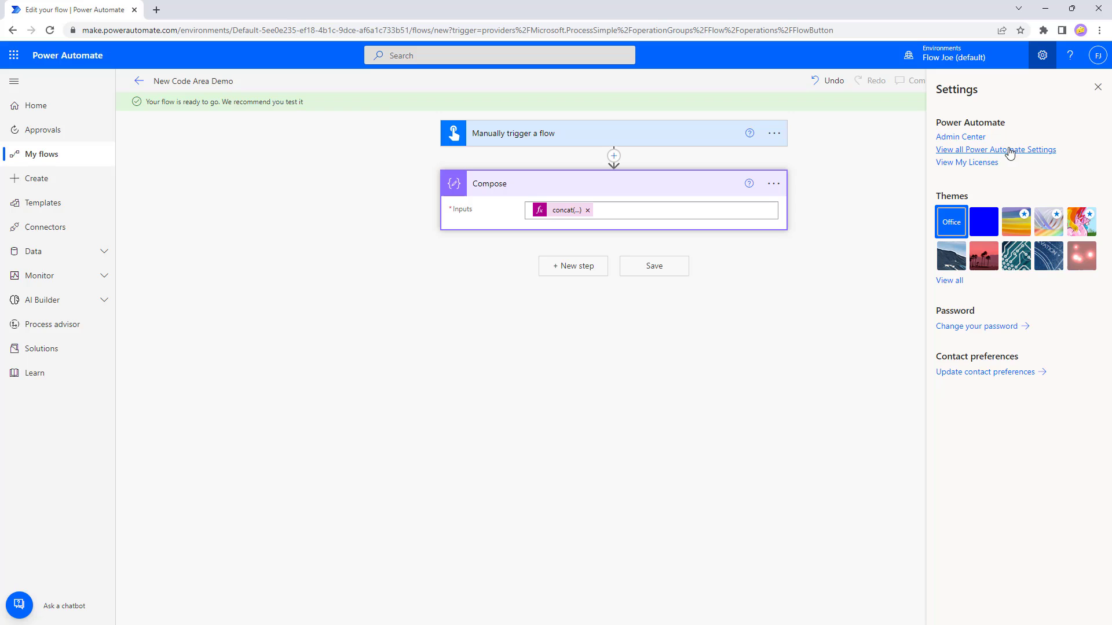
pyautogui.click(977, 152)
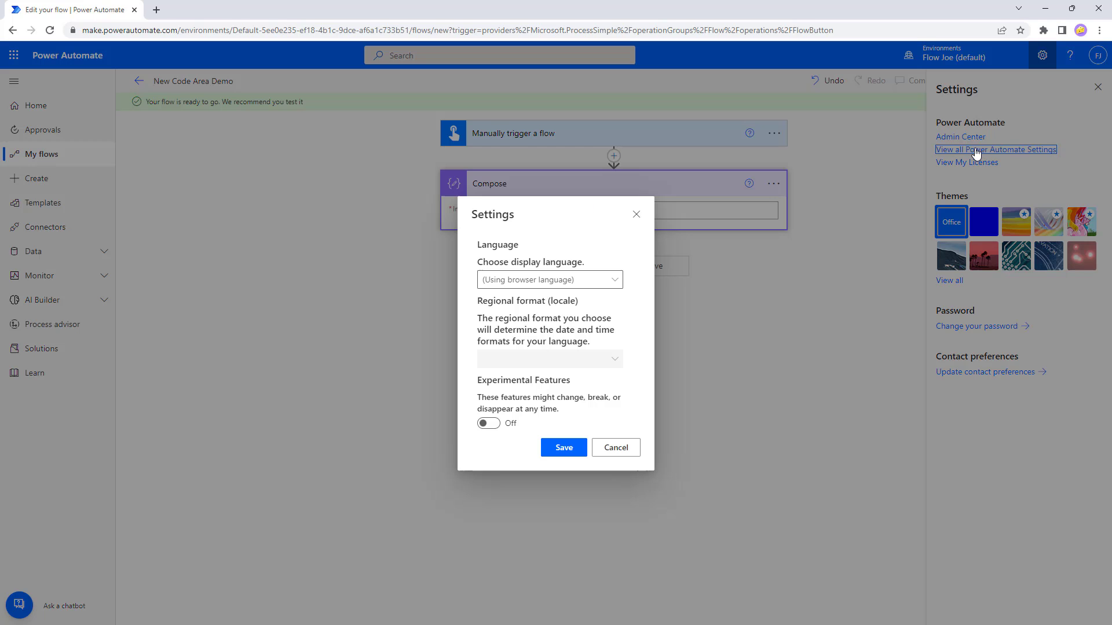
pyautogui.click(487, 423)
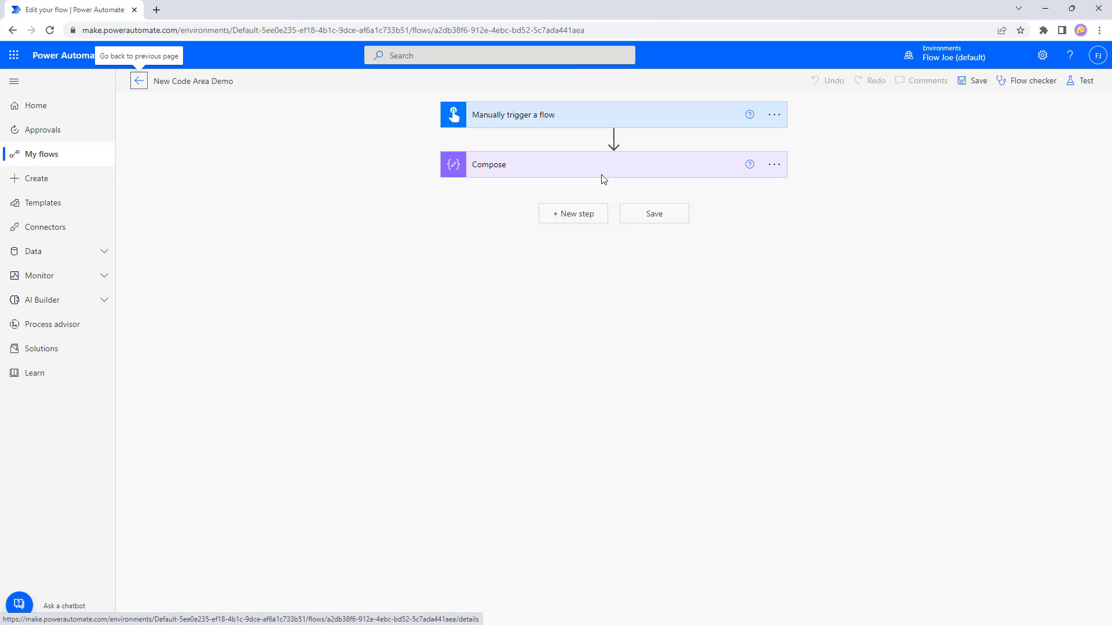
# Expand the Compose card and open its concat(...) token in the larger expression editor.
pyautogui.click(603, 166)
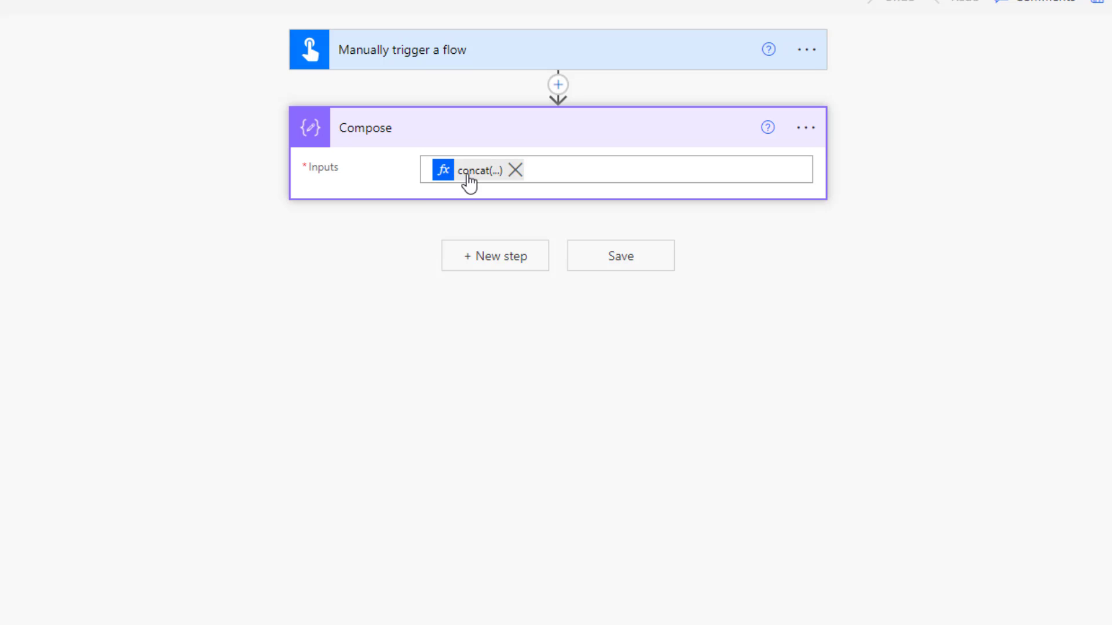
pyautogui.click(469, 183)
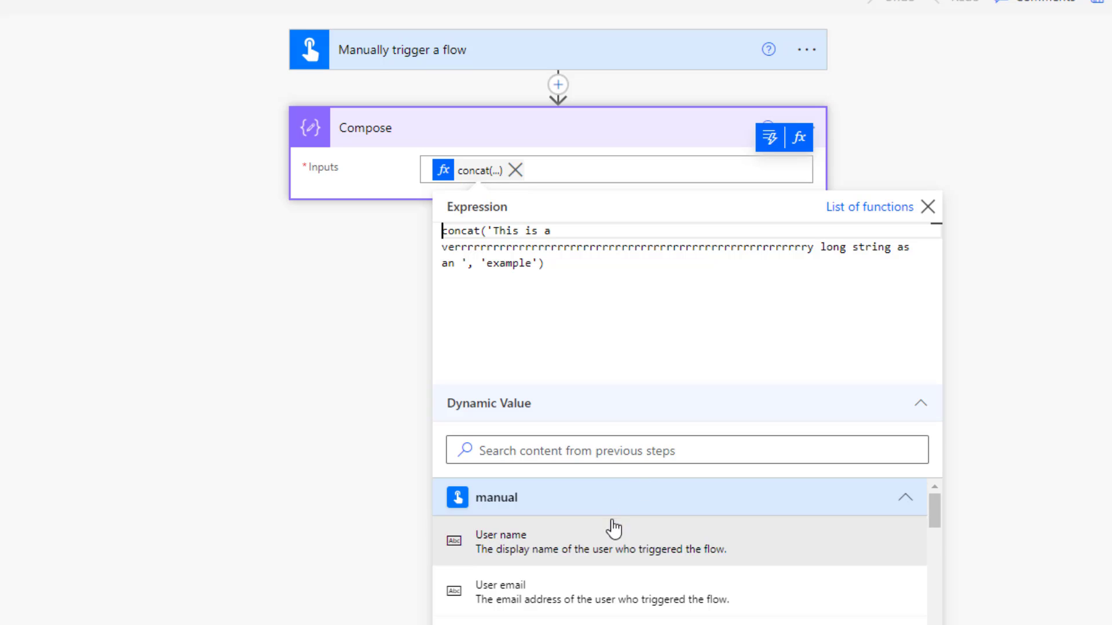
pyautogui.scroll(-2, 614, 528)
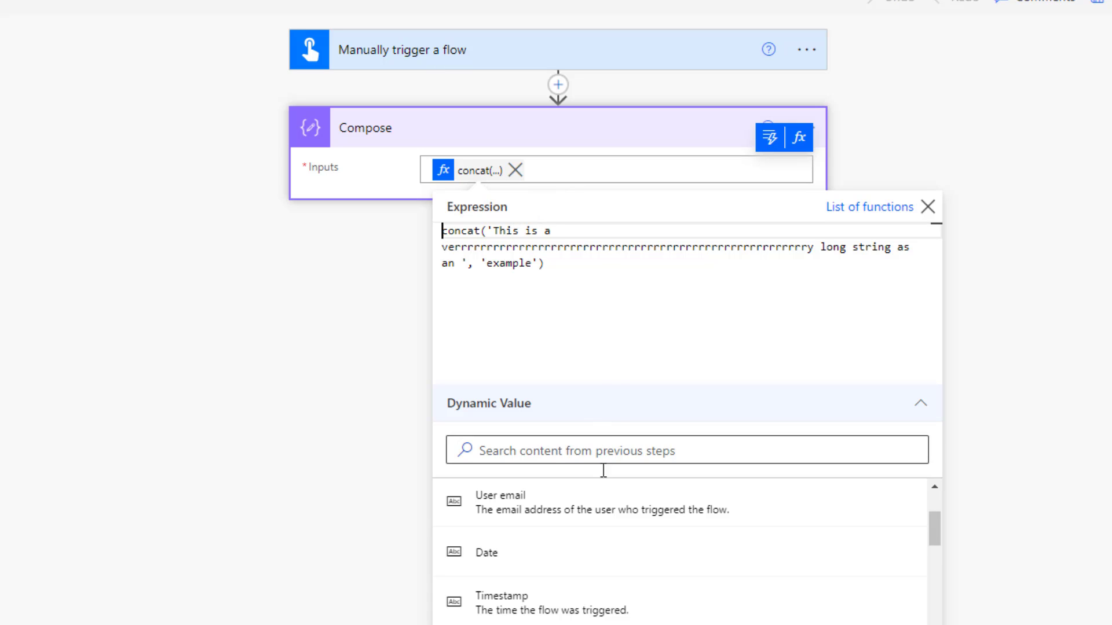
pyautogui.scroll(1, 698, 546)
pyautogui.scroll(1, 698, 546)
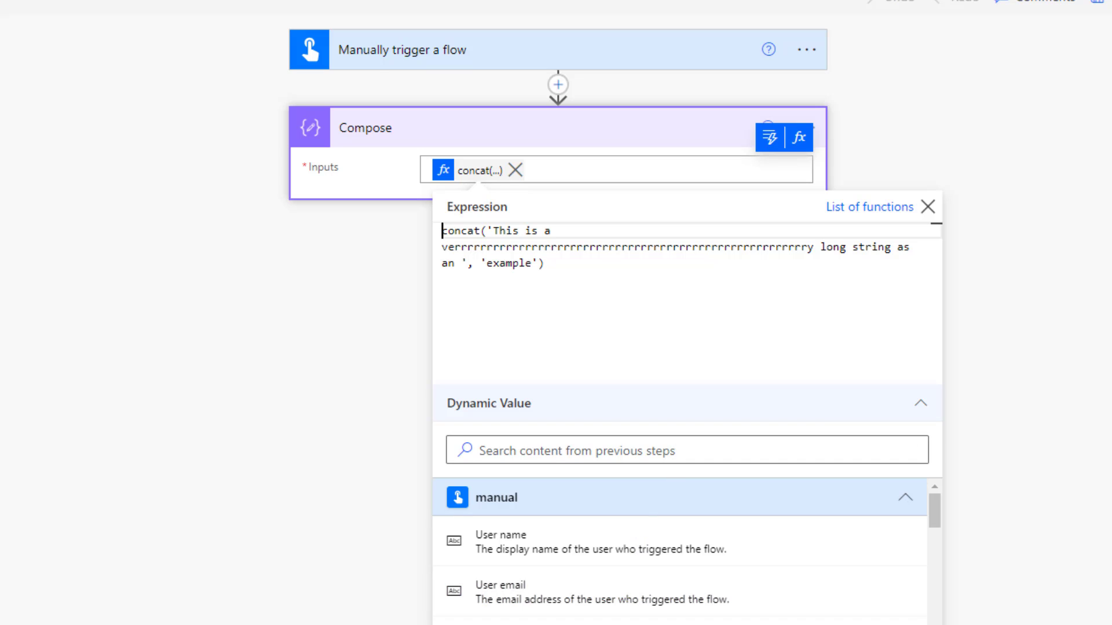
# Search the dynamic values for 'date', then clear the search.
pyautogui.click(623, 448)
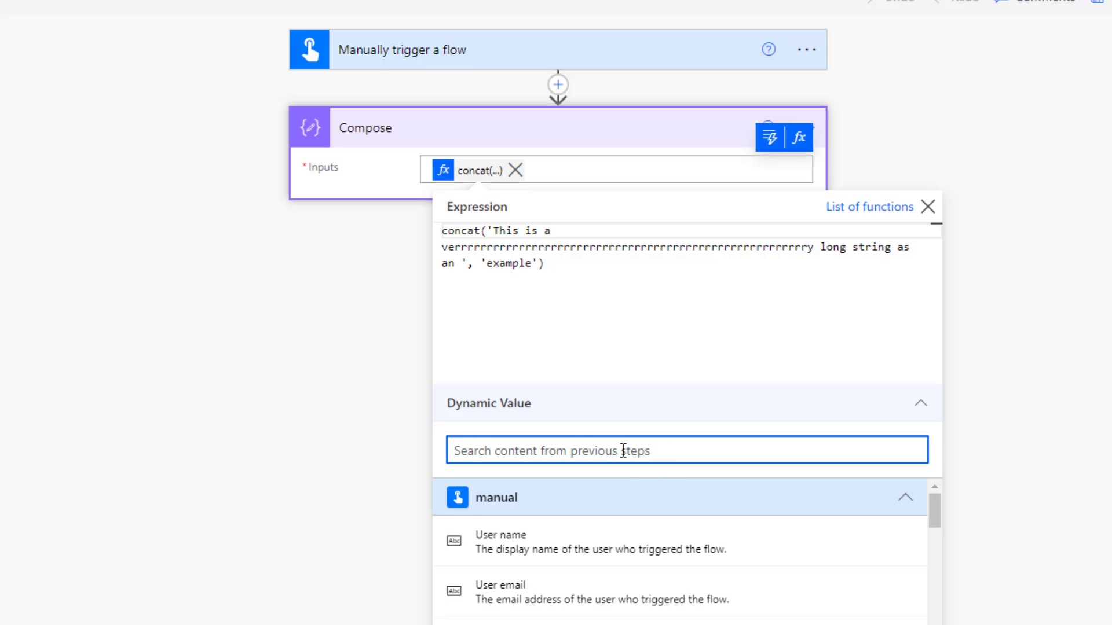
pyautogui.write('date')
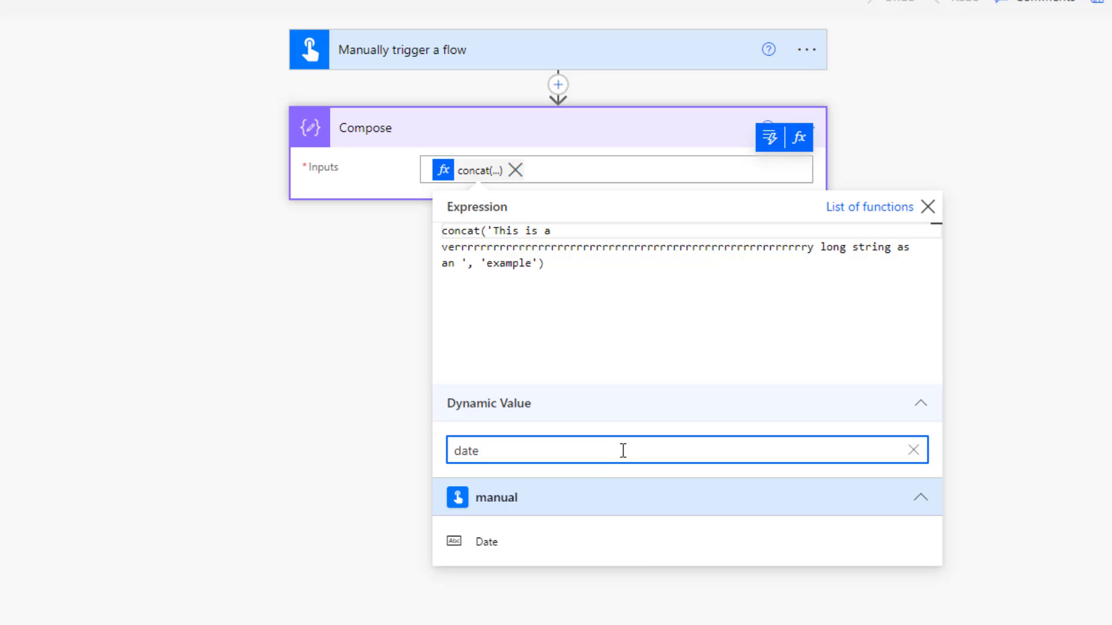
pyautogui.moveTo(579, 450); pyautogui.dragTo(445, 456)
pyautogui.press('BackSpace')
# Open the List of functions reference from the expression and scroll to Collection functions.
pyautogui.click(538, 264)
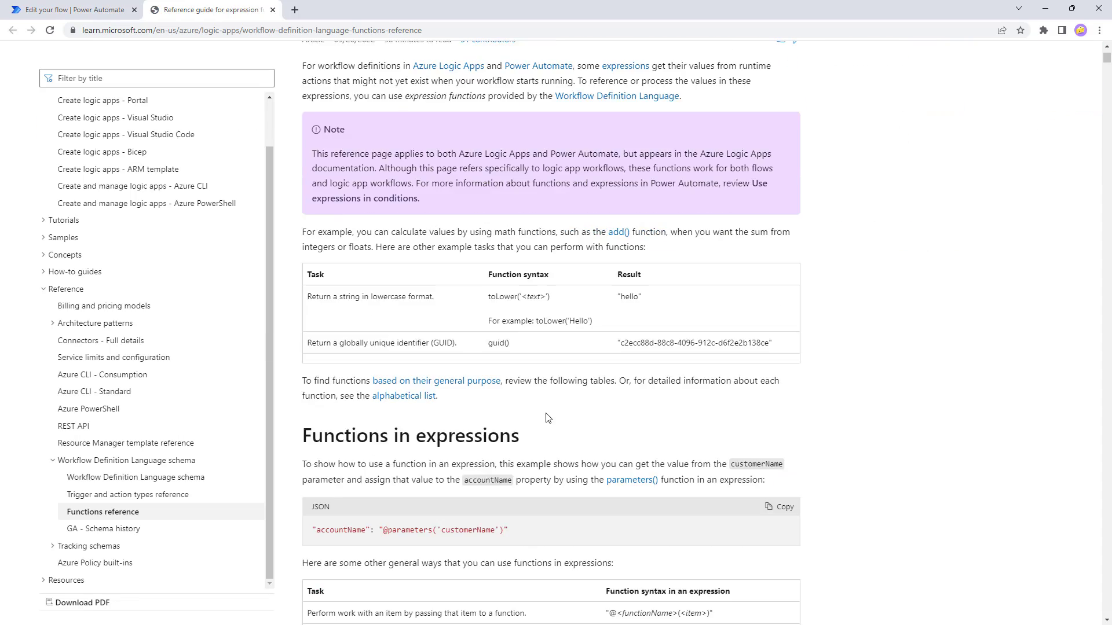
pyautogui.scroll(-15, 519, 342)
pyautogui.scroll(-16, 552, 416)
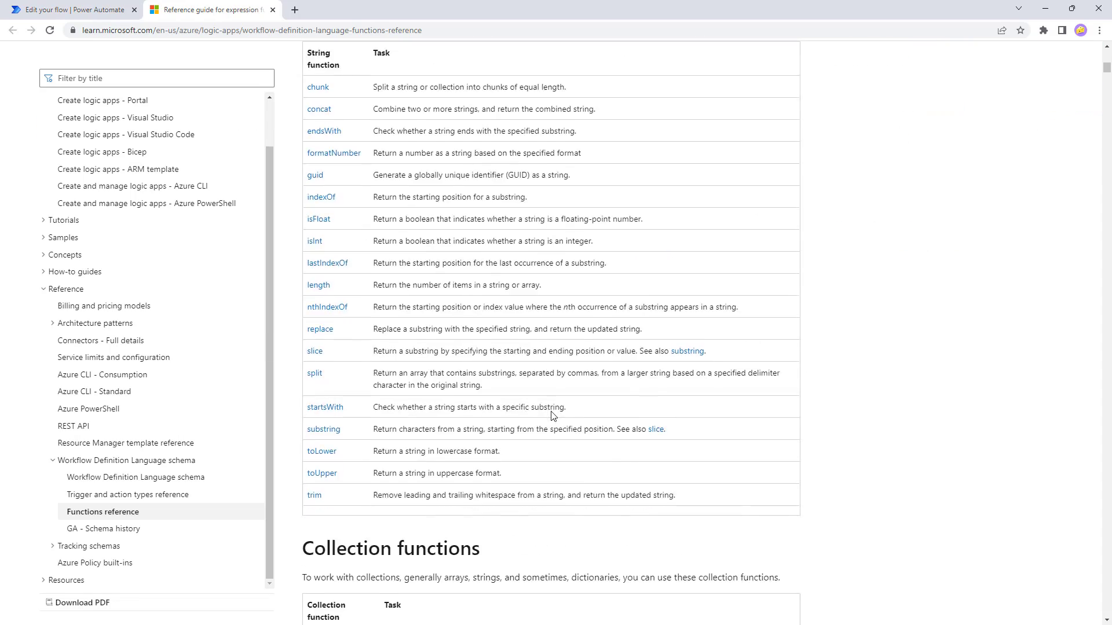
# Switch back to the 'Edit your flow | Power Automate' browser tab.
pyautogui.click(103, 11)
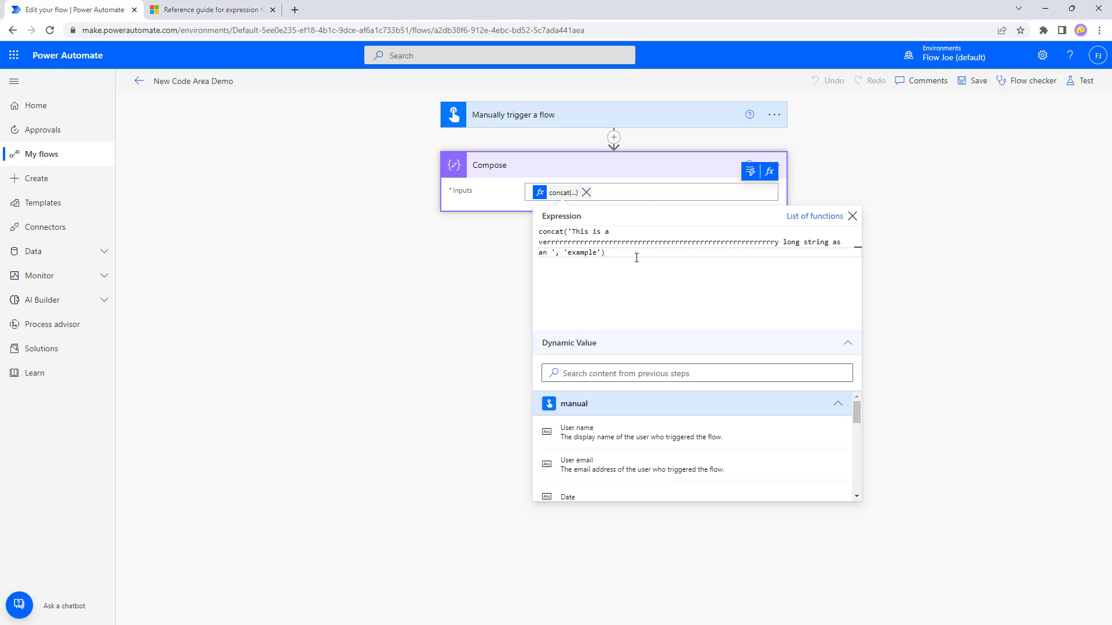